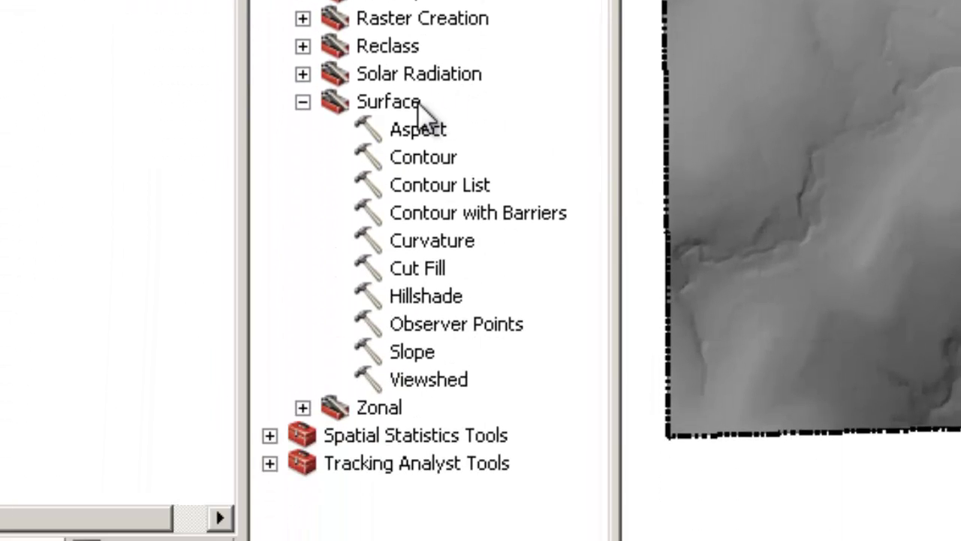
Add the Slope tool from the Surface toolset to the SuitabilityAnalysis model diagram
left_click(418, 108)
left_click(422, 353)
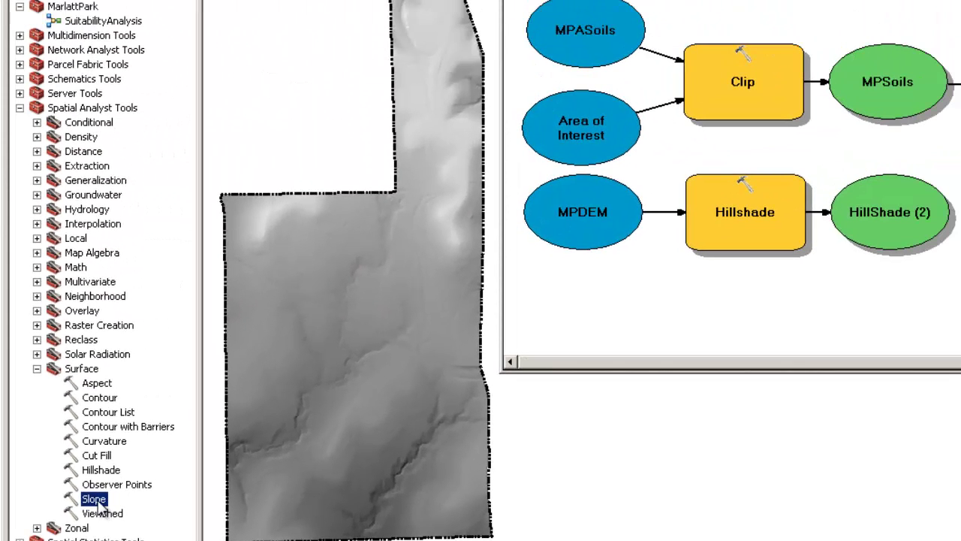
left_click_drag(99, 508, 678, 359)
left_click_drag(749, 310, 751, 309)
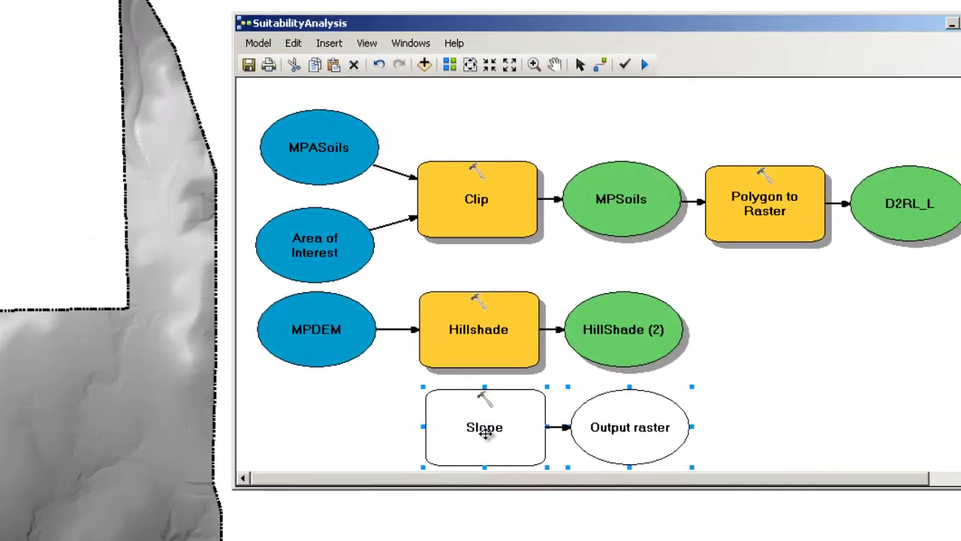
scroll(519, 445, "down", 1)
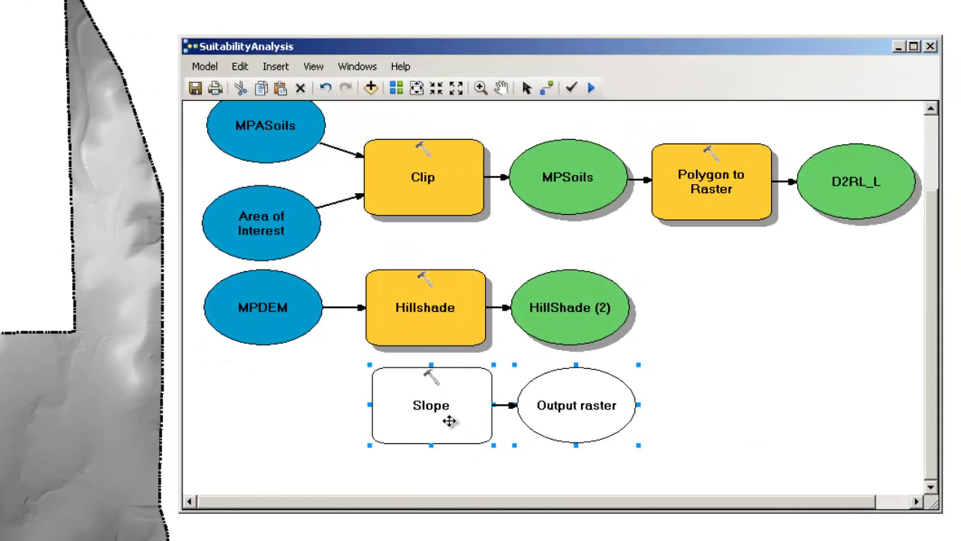
left_click_drag(446, 420, 443, 457)
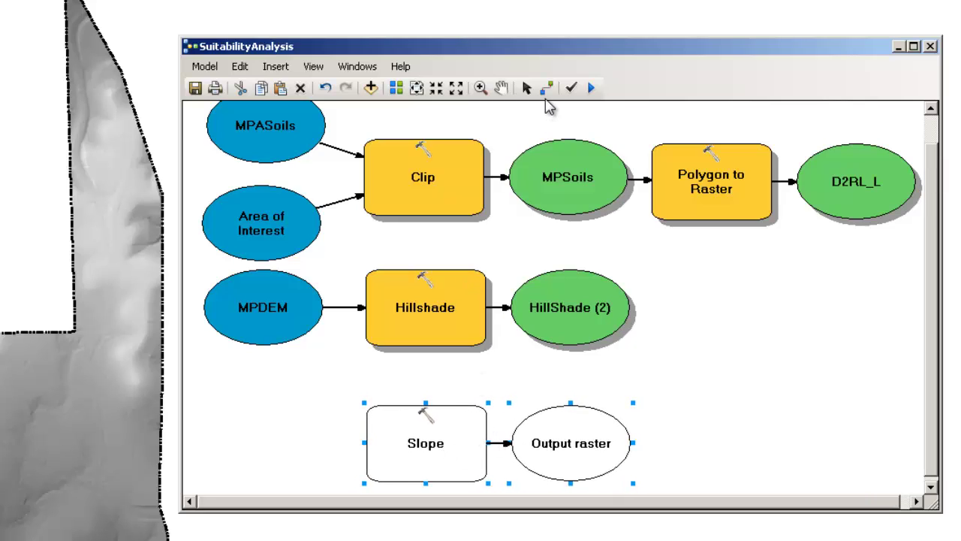
Connect MPDEM to the Slope step as its Input raster, producing Slope_MPDEM1
left_click(547, 88)
left_click_drag(297, 327, 412, 455)
left_click(458, 467)
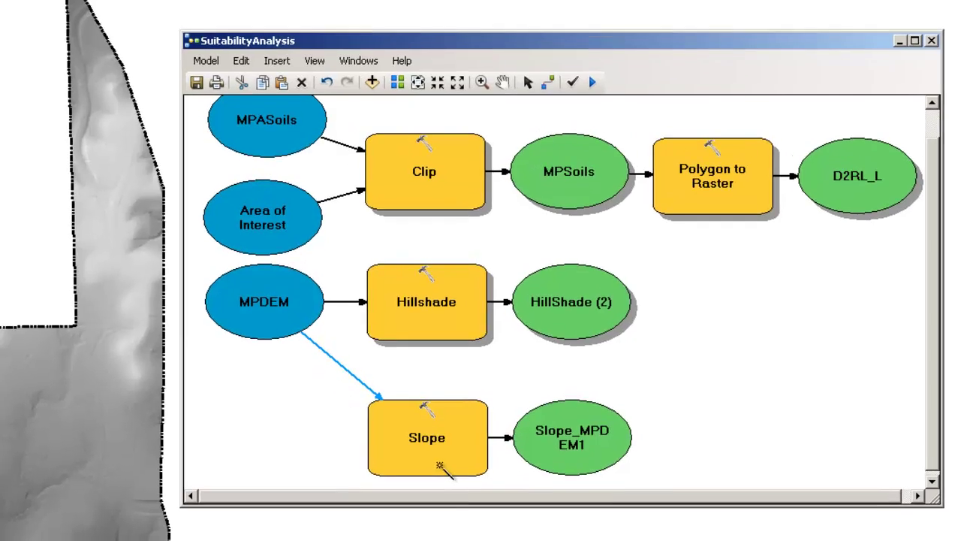
Trim the Slope step's output raster name from Slope_MPDEM1 to Slope
right_click(436, 460)
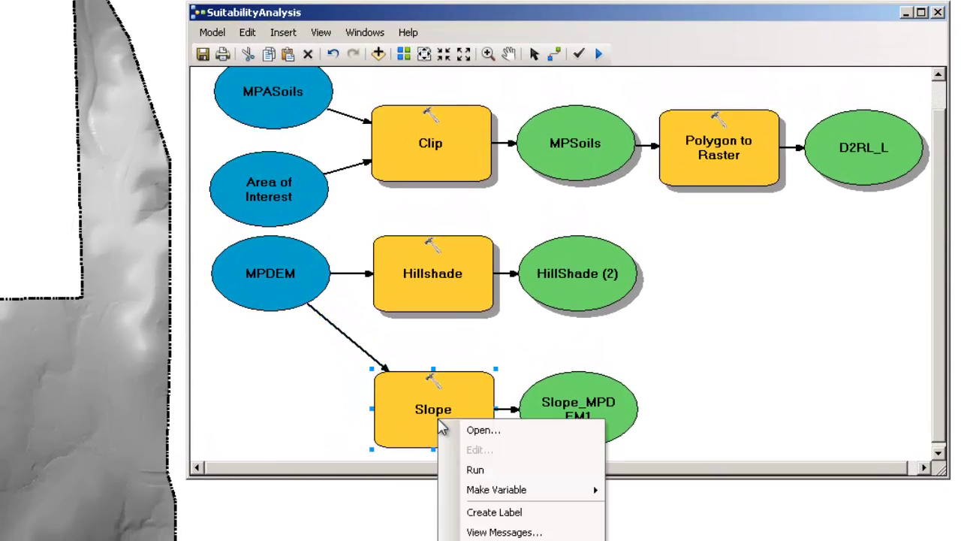
left_click(477, 432)
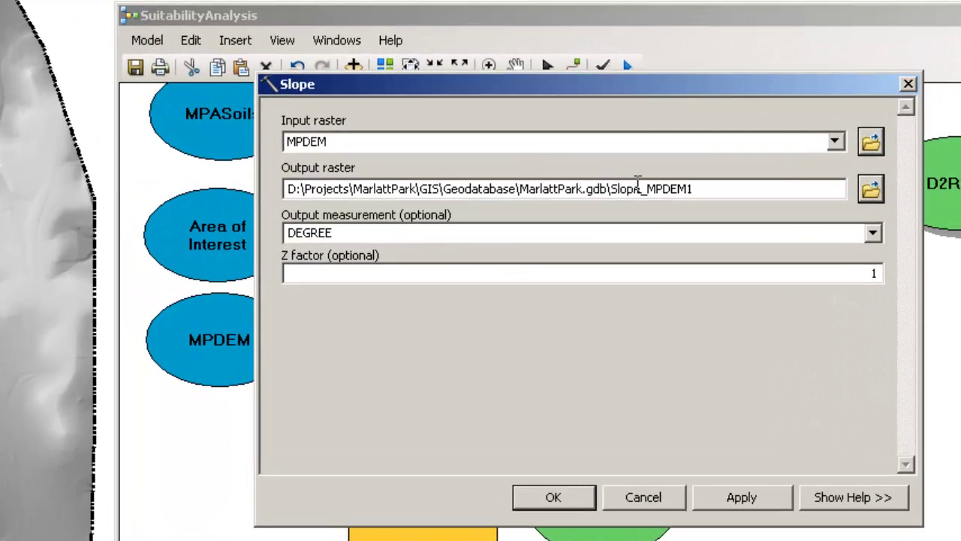
left_click(642, 188)
left_click_drag(642, 188, 697, 180)
key("BackSpace")
Set Output measurement to PERCENT_RISE, keep Z factor at 1, and confirm
left_click(873, 233)
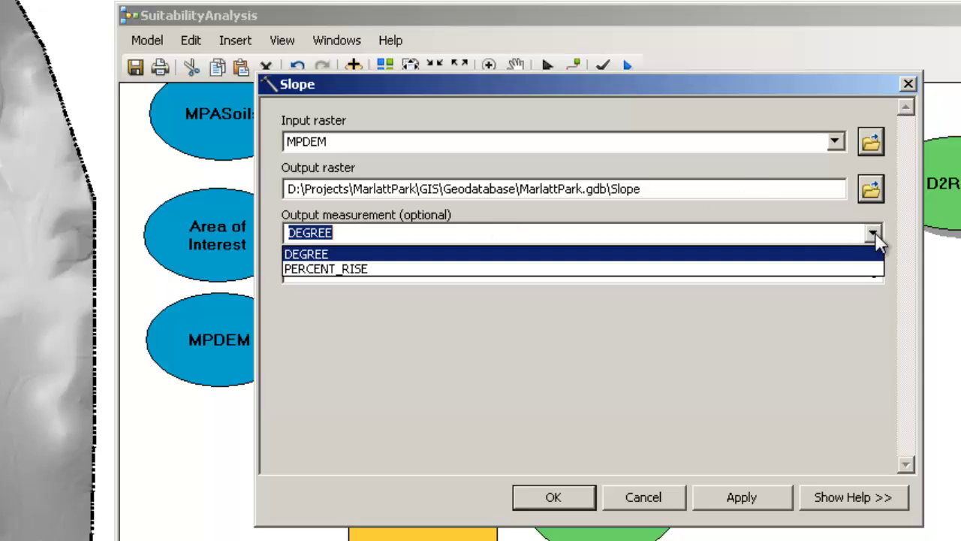
left_click(850, 271)
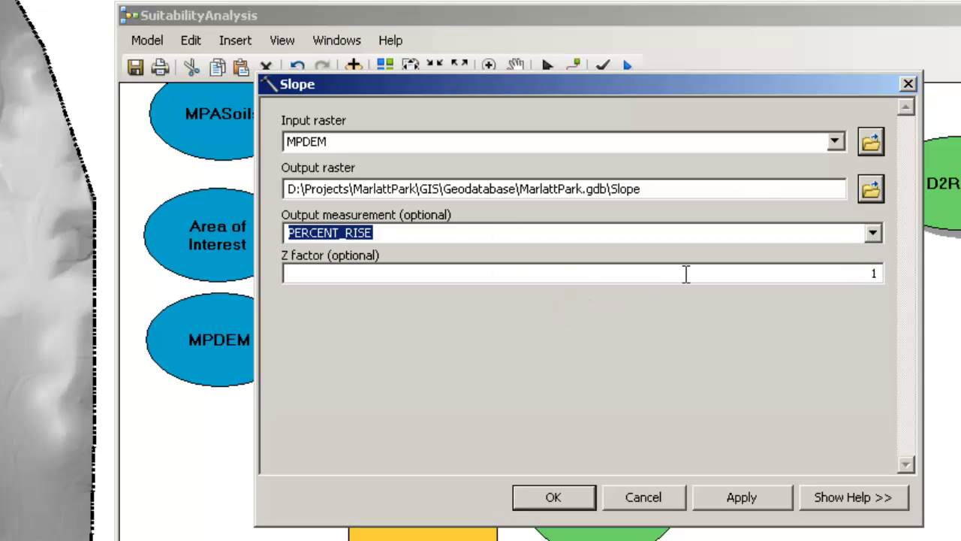
left_click(832, 273)
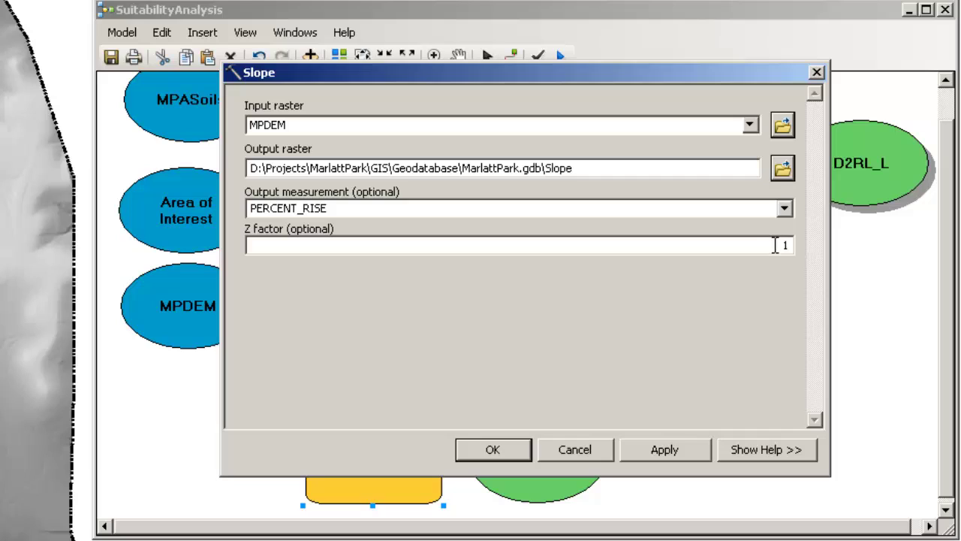
left_click_drag(864, 272, 890, 277)
left_click(760, 275)
left_click(501, 449)
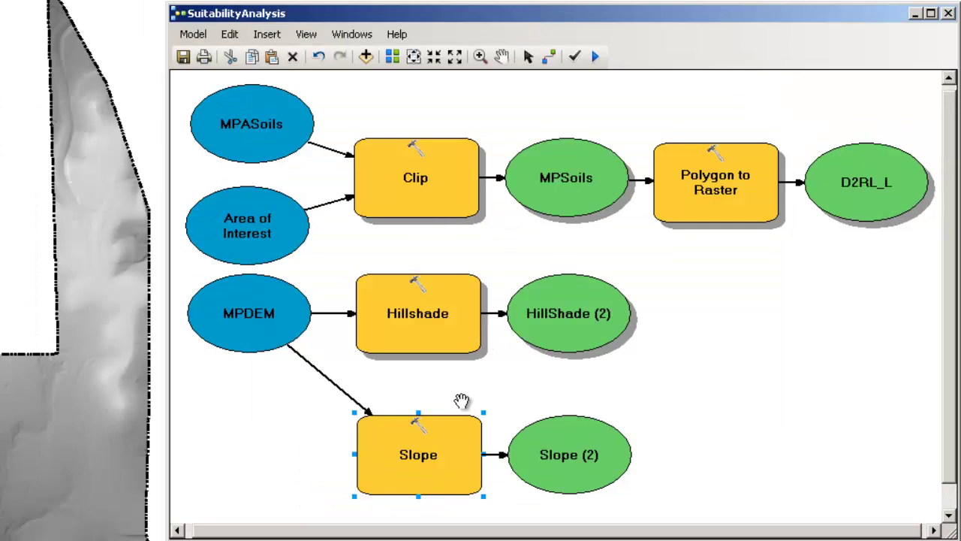
Run the model's Slope step and close the completed progress dialog
right_click(450, 456)
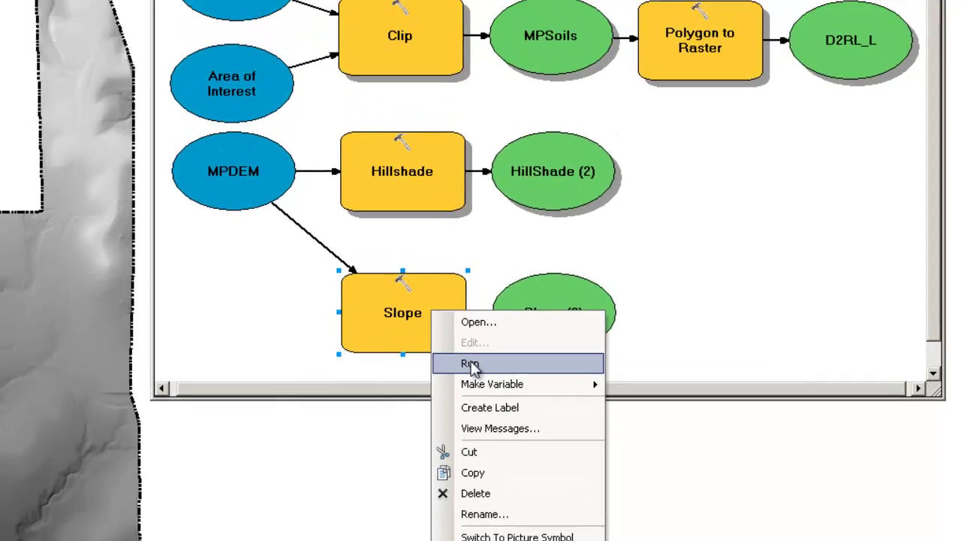
left_click(458, 270)
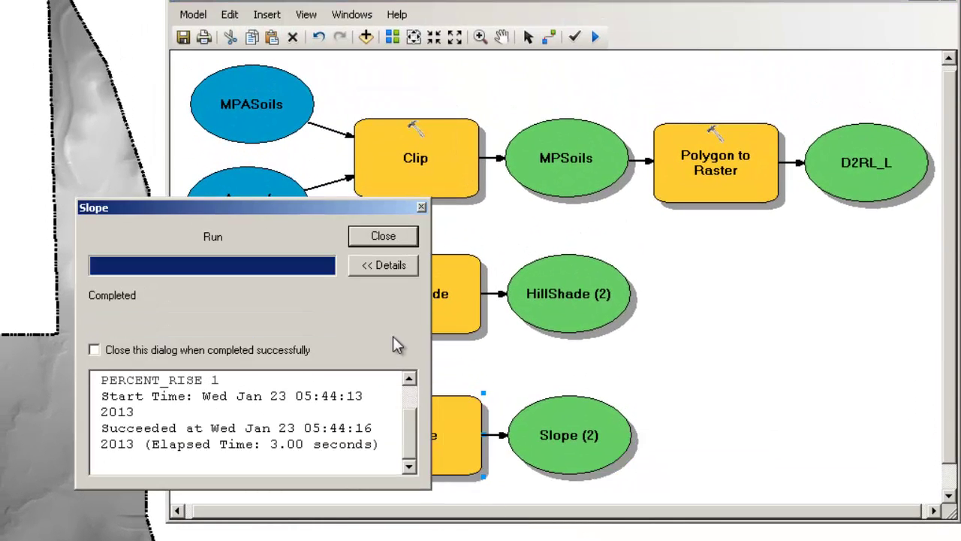
left_click(379, 235)
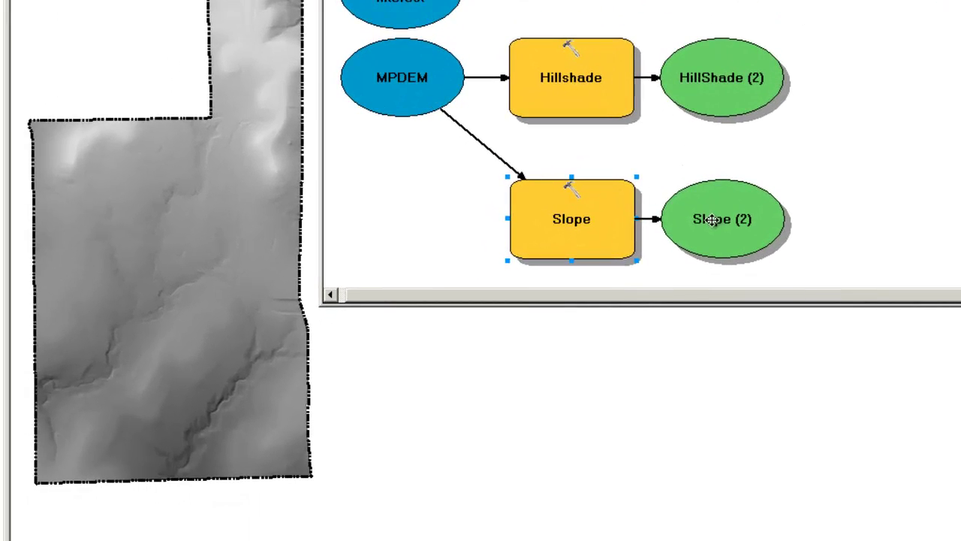
right_click(713, 222)
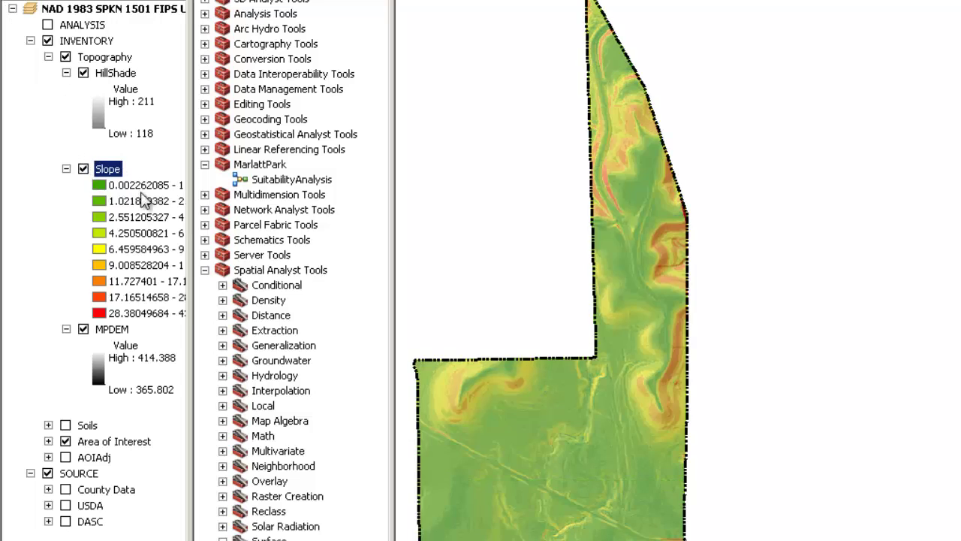
Move the Slope layer above HillShade, zoom and pan over the site, and widen the table of contents
left_click_drag(111, 79, 113, 323)
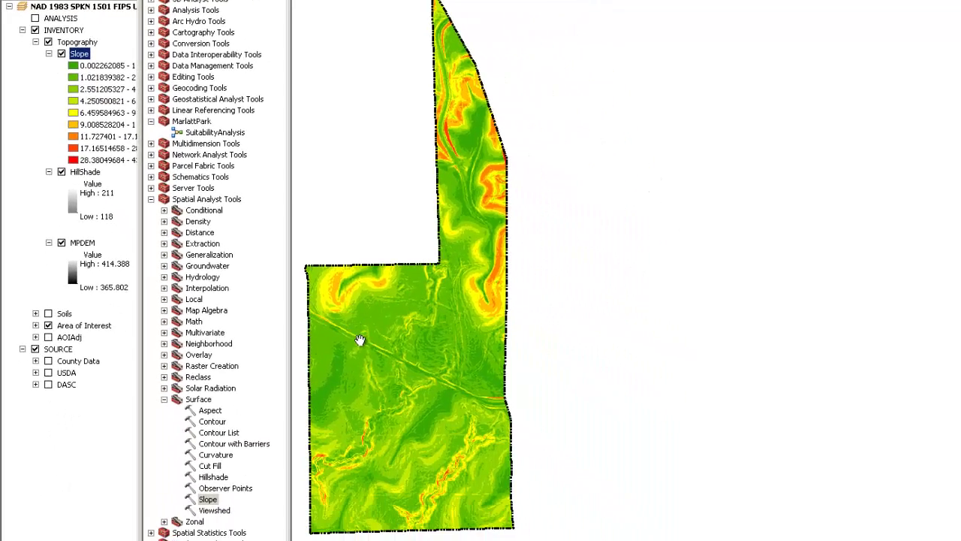
scroll(407, 401, "up", 2)
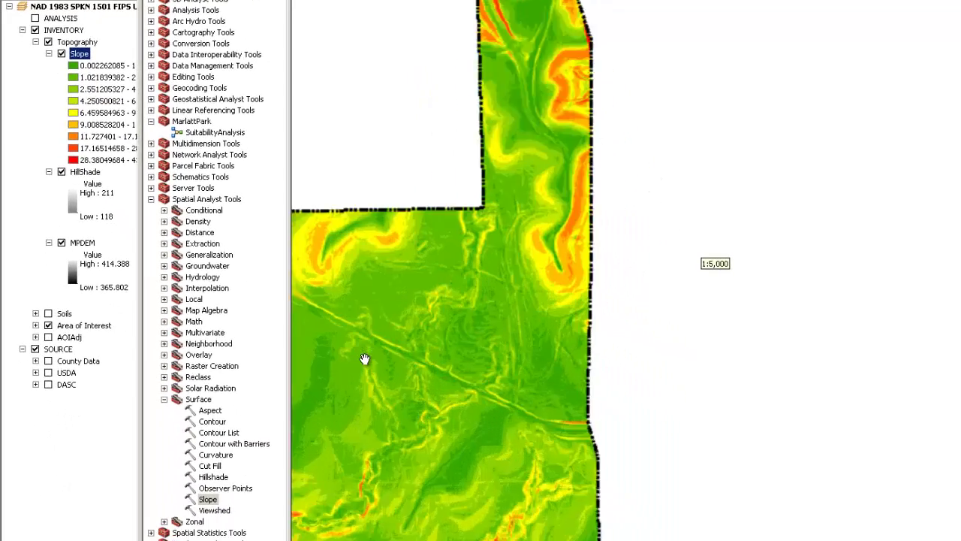
scroll(379, 363, "up", 2)
left_click_drag(390, 370, 450, 343)
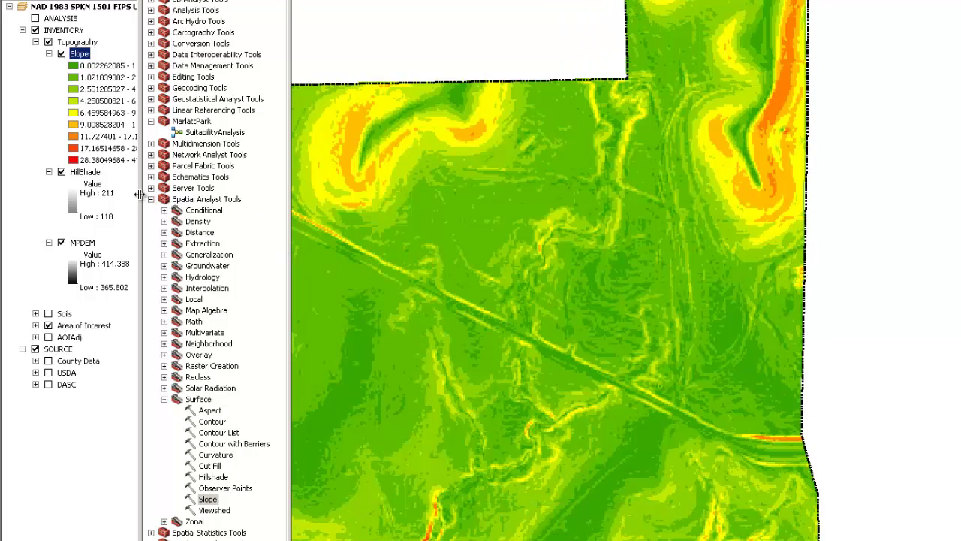
left_click_drag(142, 201, 172, 197)
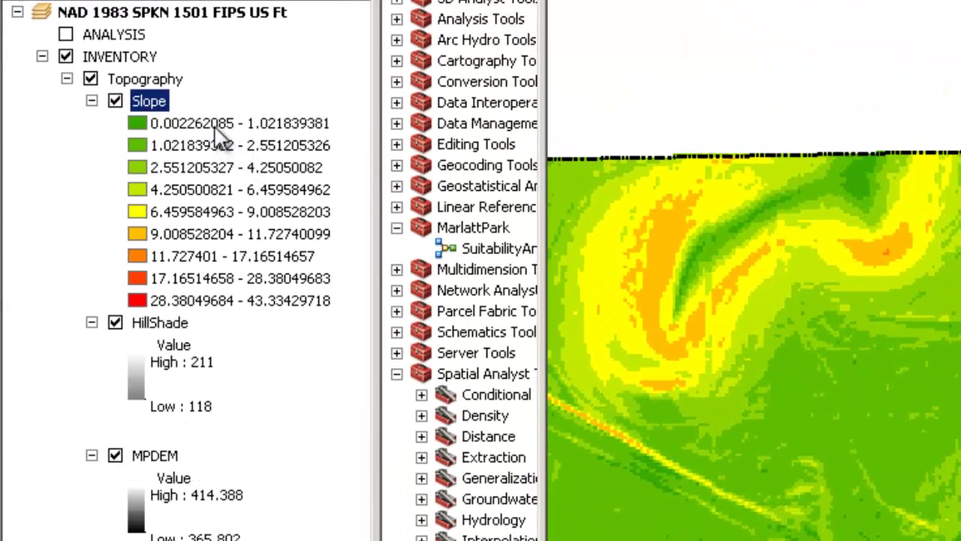
In the Slope layer's symbology Classification dialog, choose Quantile with 6 classes
left_click(216, 128)
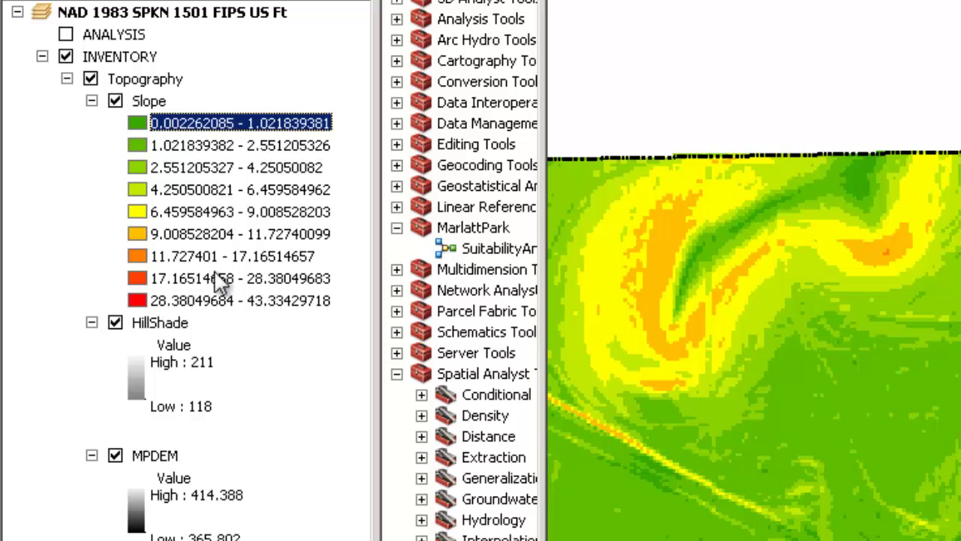
left_click(153, 102)
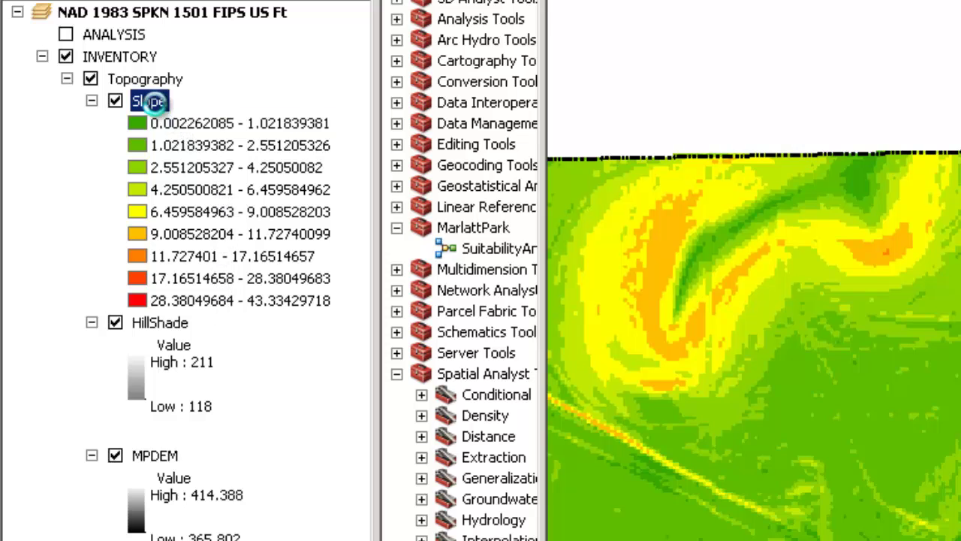
right_click(151, 102)
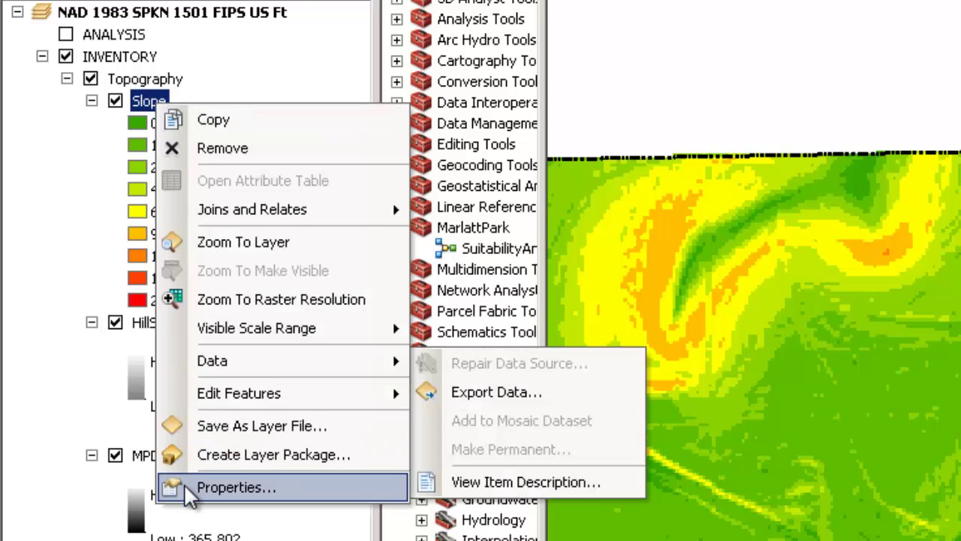
left_click(184, 487)
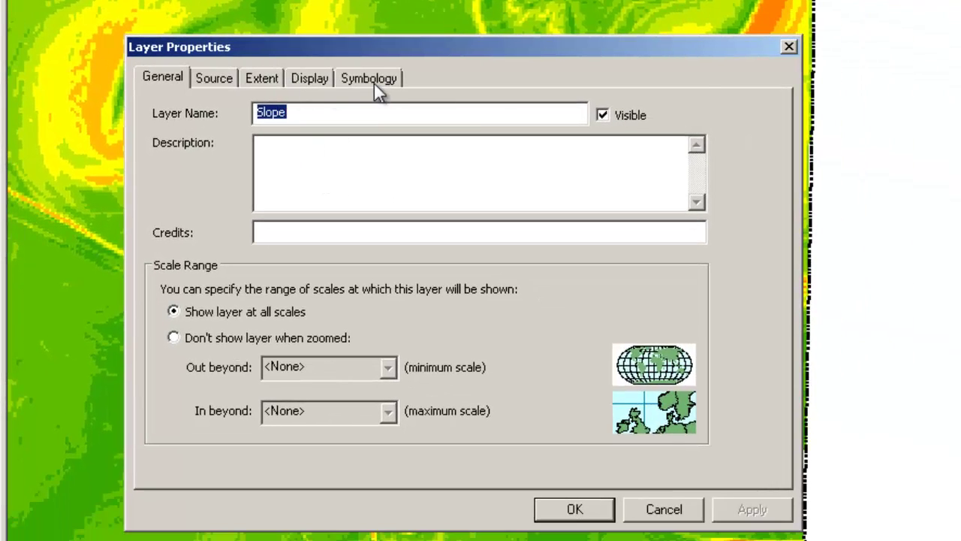
left_click(372, 80)
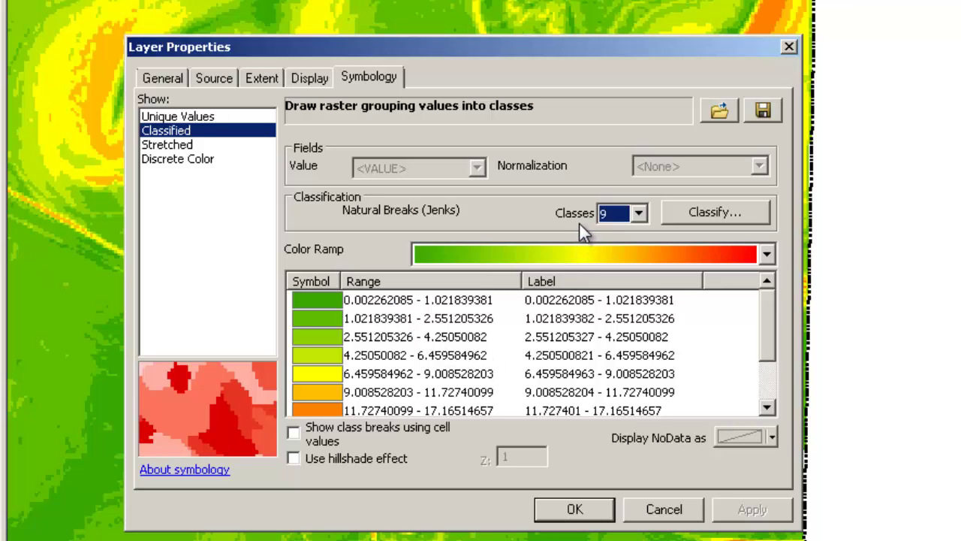
left_click(691, 212)
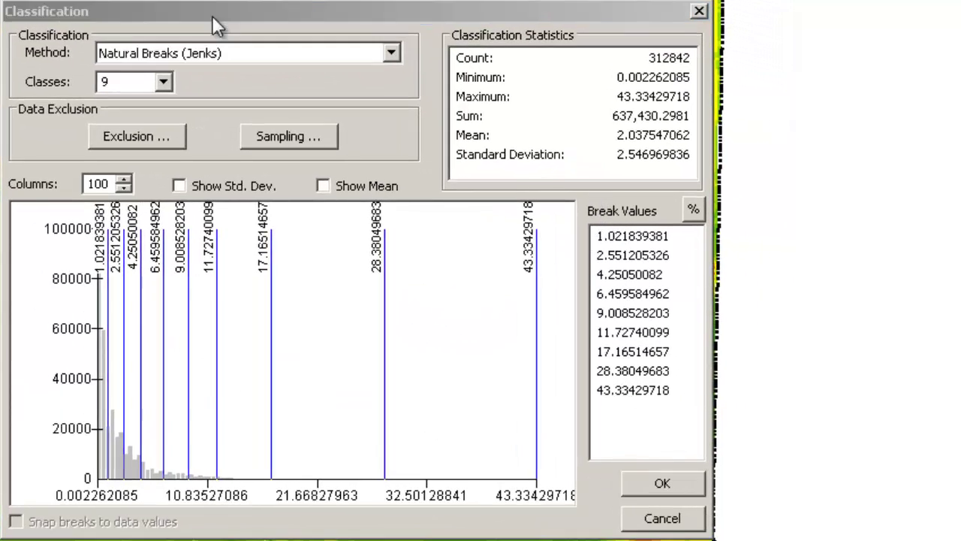
left_click(391, 54)
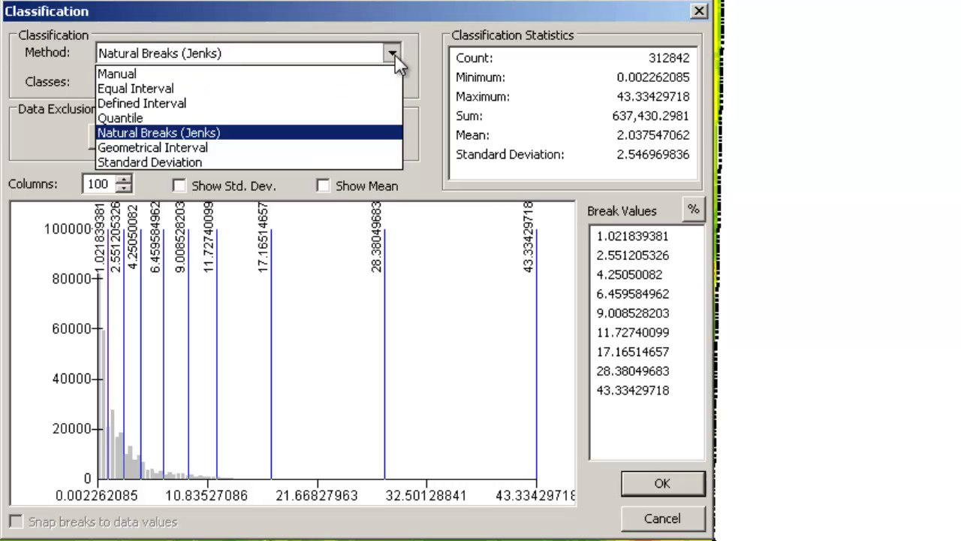
left_click(330, 118)
left_click(164, 82)
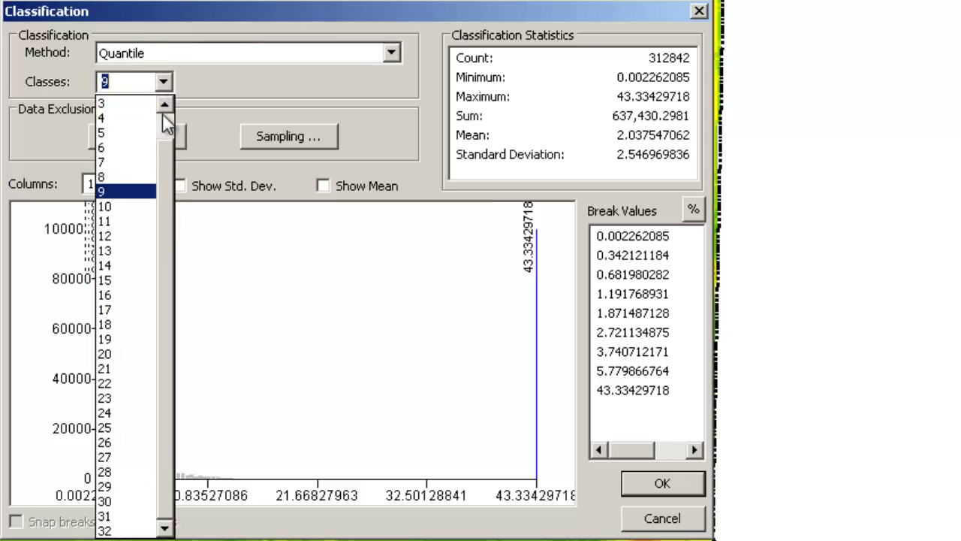
left_click(146, 147)
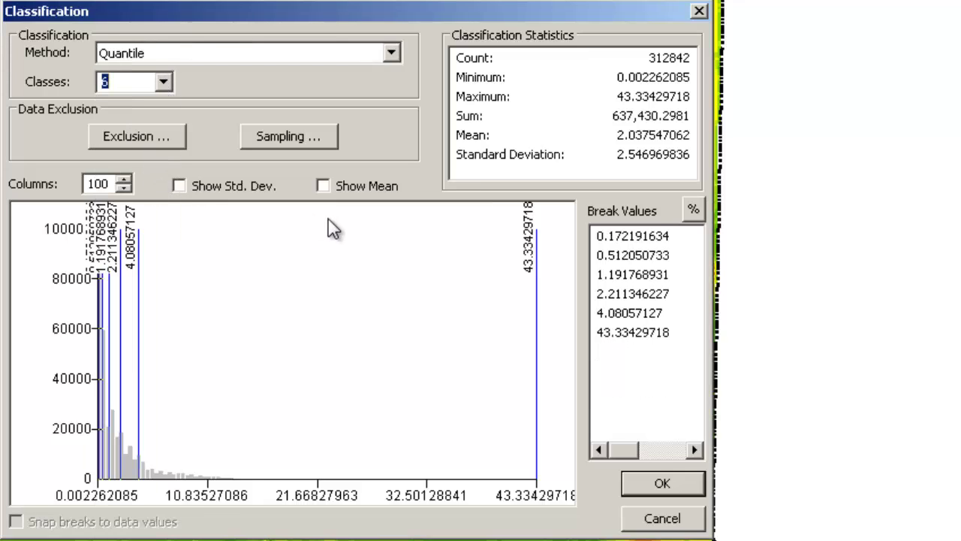
Set the first two slope break values to 2 and 4
left_click(625, 238)
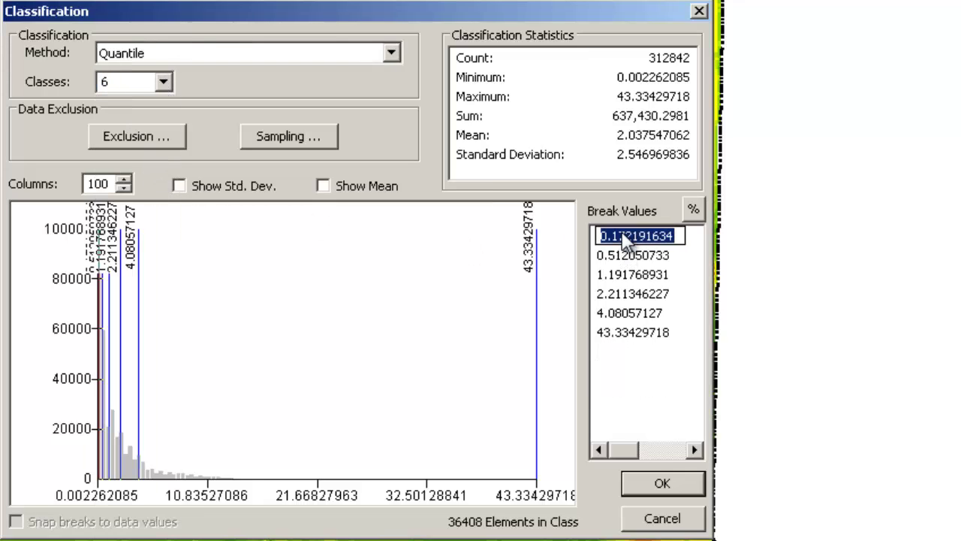
type("2")
key("Return")
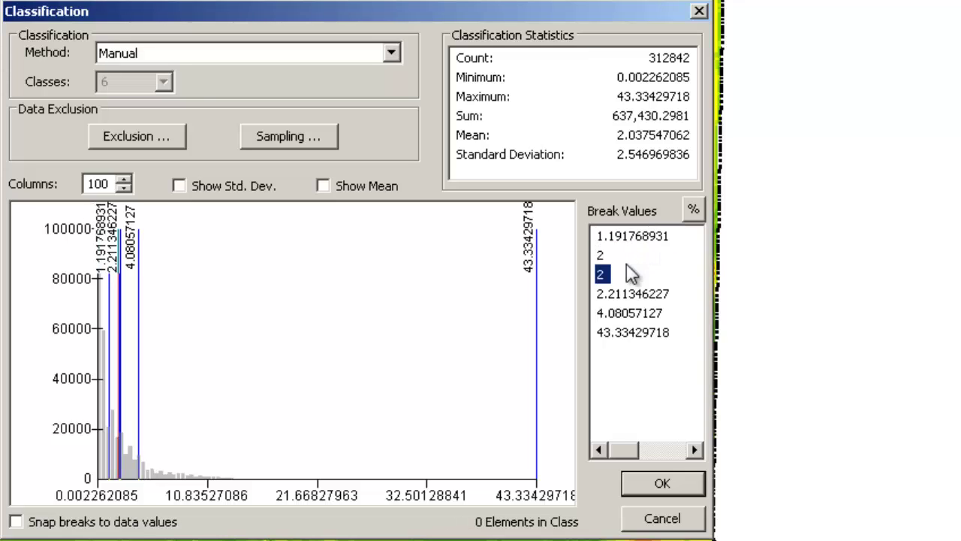
left_click(631, 238)
type("2")
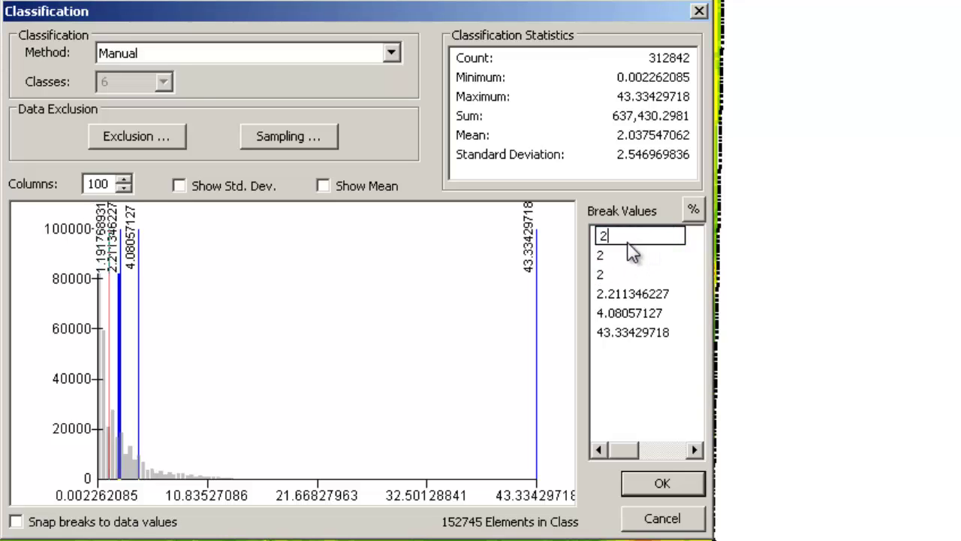
key("Return")
left_click(624, 255)
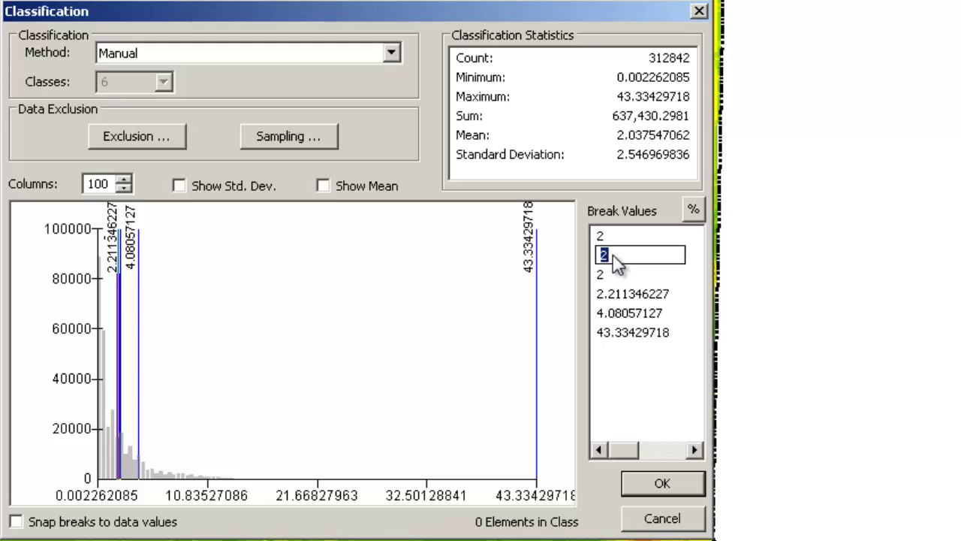
type("4")
key("Return")
left_click(616, 257)
type("4")
key("Return")
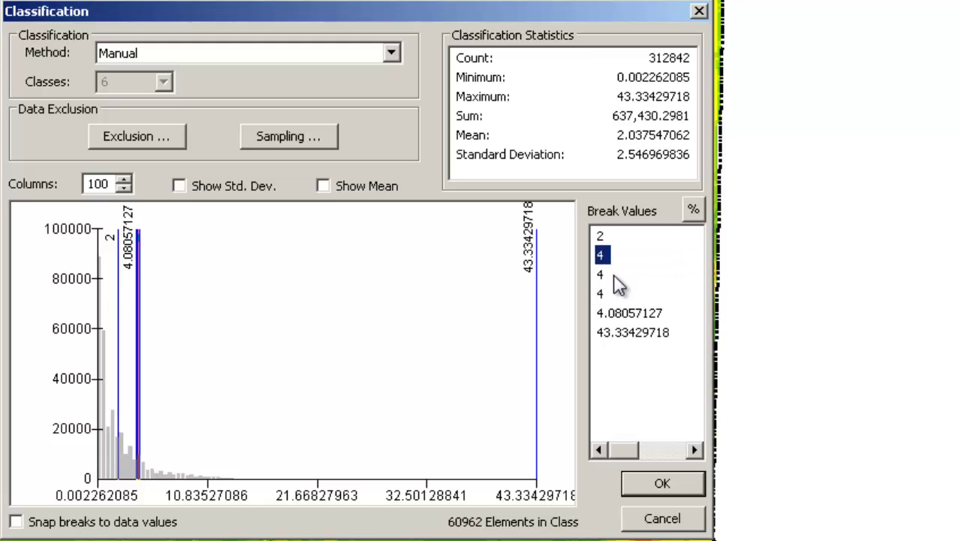
Set the remaining slope break values to 8, 15 and 25
left_click(611, 274)
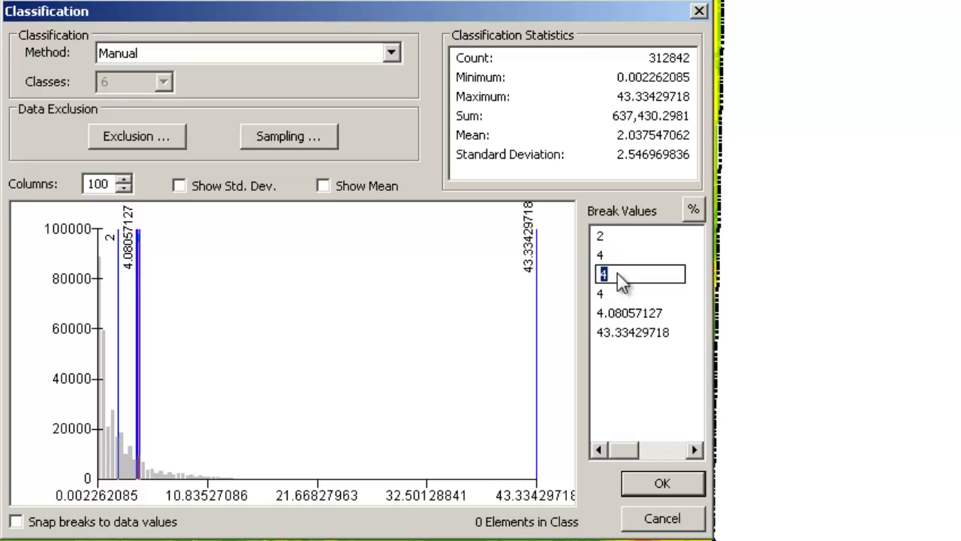
type("8")
key("Return")
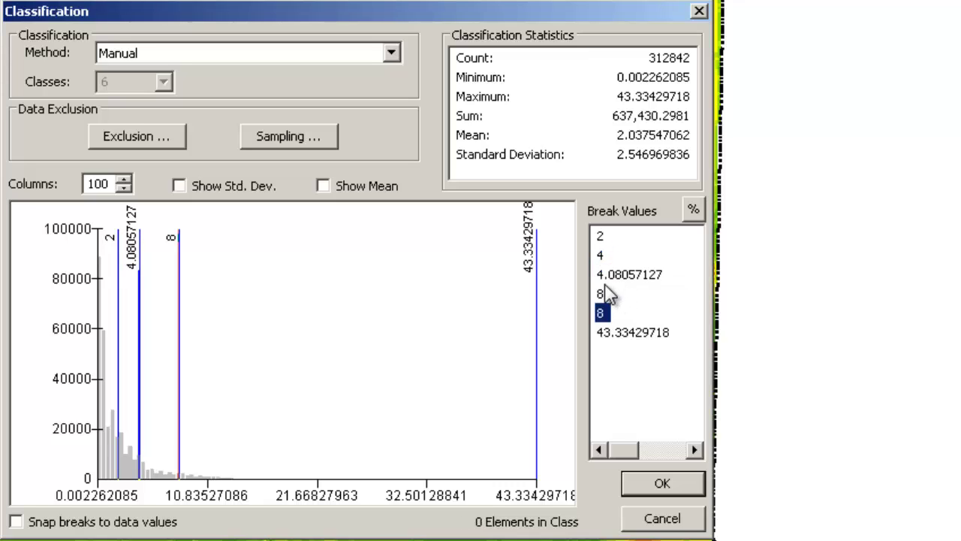
left_click(608, 277)
type("8")
key("Return")
left_click(608, 294)
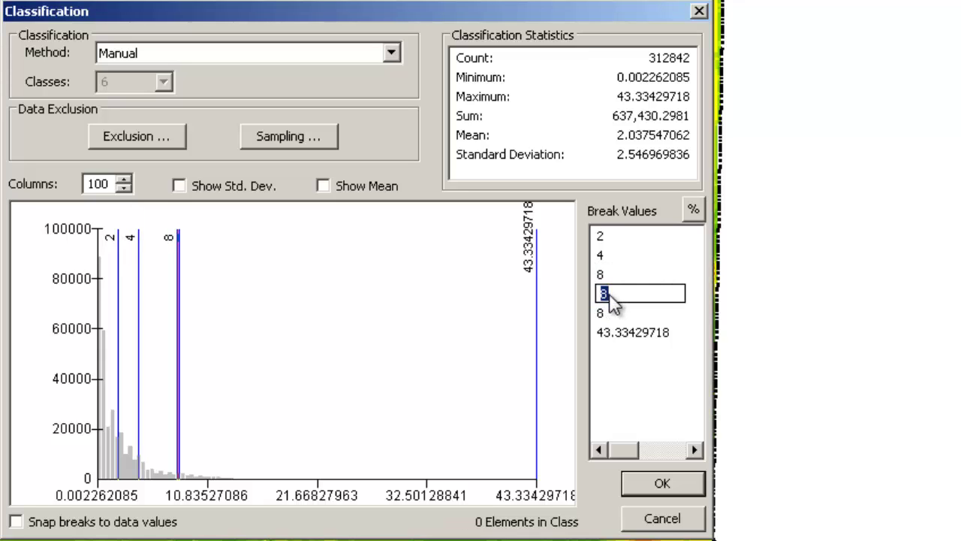
type("15")
key("Return")
left_click(612, 315)
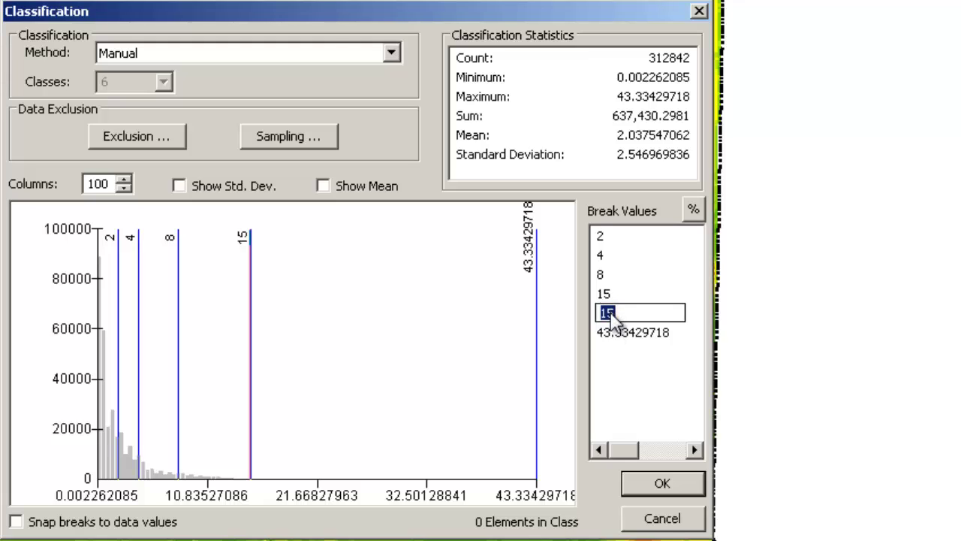
type("25")
key("Return")
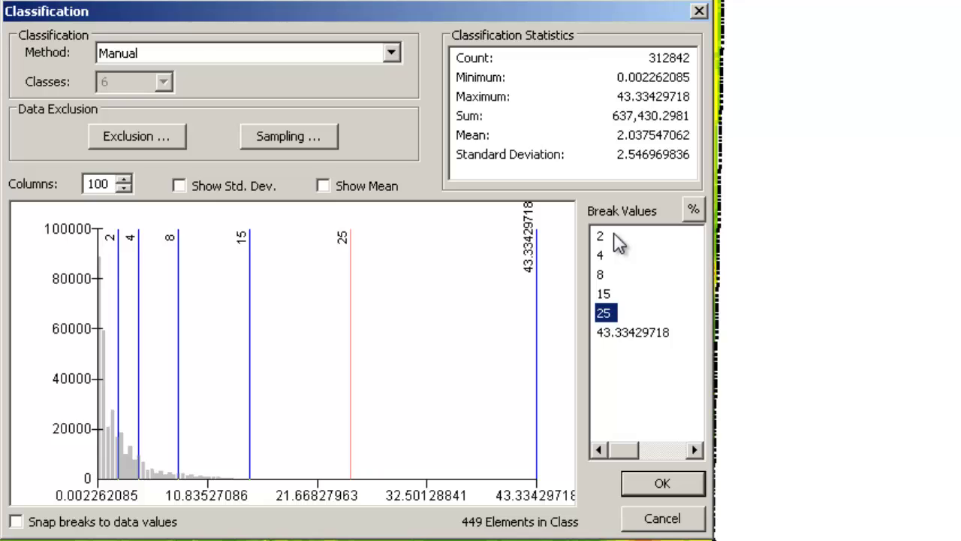
Accept the manual breaks and apply the green-to-red six-class symbology to the Slope layer
left_click(660, 483)
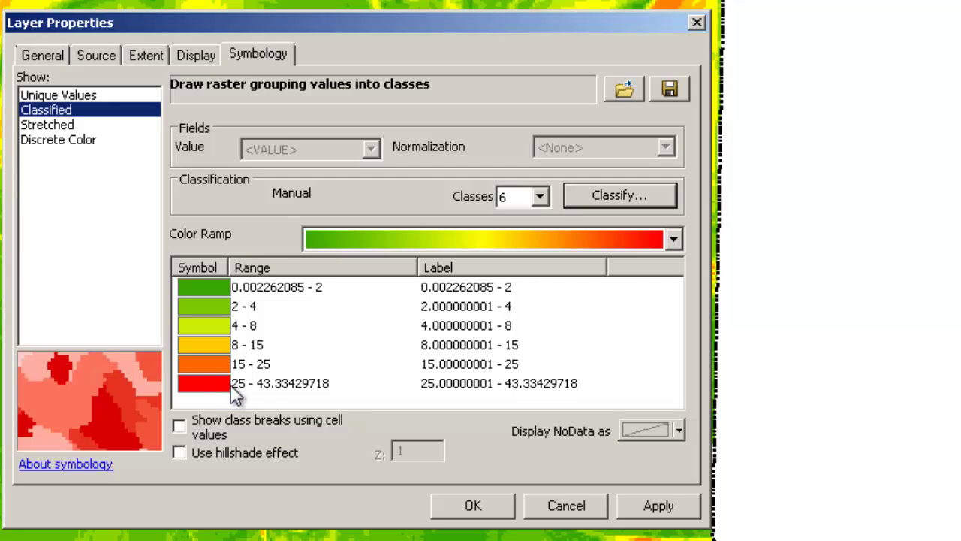
left_click(665, 515)
left_click(512, 507)
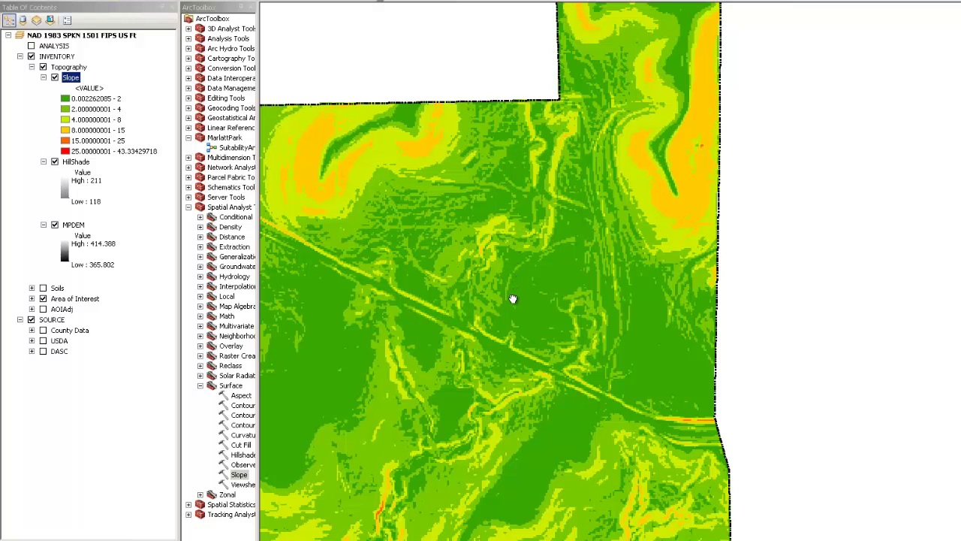
Pan across the classified slope map, then zoom out and centre the whole site
left_click_drag(515, 296, 571, 195)
left_click_drag(537, 308, 620, 197)
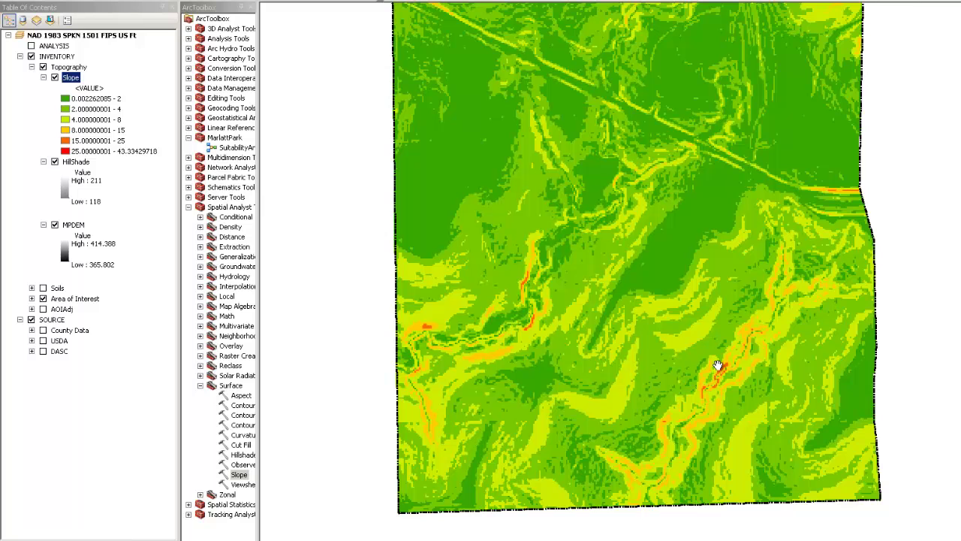
left_click_drag(669, 418, 702, 339)
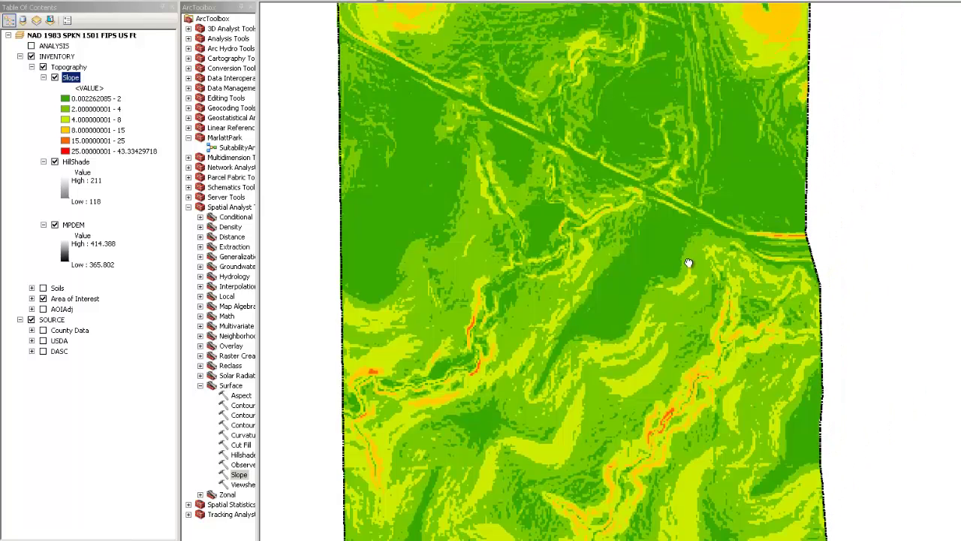
mouse_move(688, 262)
left_mouse_down()
mouse_move(712, 275)
mouse_move(715, 304)
mouse_move(712, 310)
mouse_move(714, 262)
mouse_move(687, 373)
mouse_move(693, 273)
mouse_move(685, 334)
mouse_move(702, 285)
mouse_move(686, 386)
mouse_move(703, 272)
mouse_move(685, 356)
mouse_move(654, 391)
mouse_move(648, 268)
mouse_move(653, 399)
mouse_move(654, 331)
left_mouse_up()
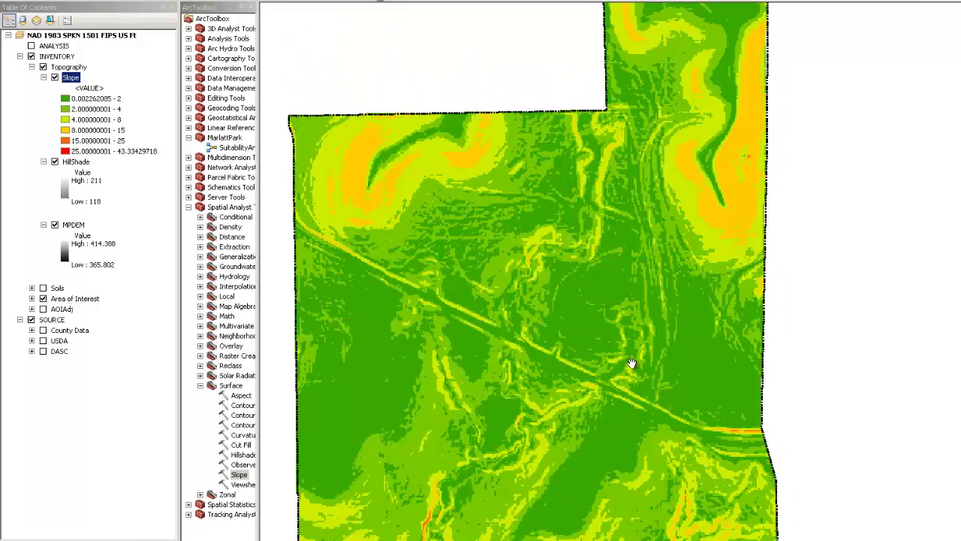
scroll(633, 364, "up", 2)
scroll(631, 363, "up", 1)
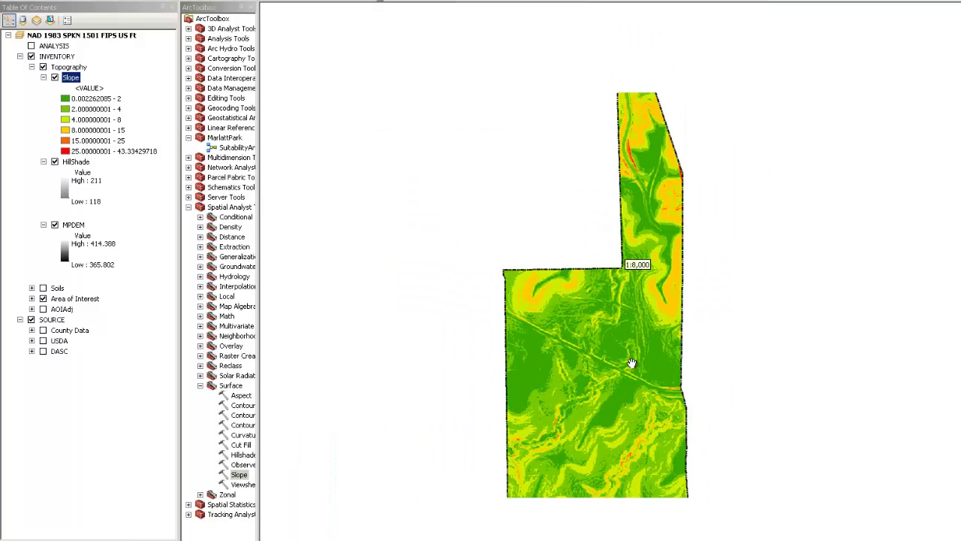
left_click_drag(631, 363, 447, 345)
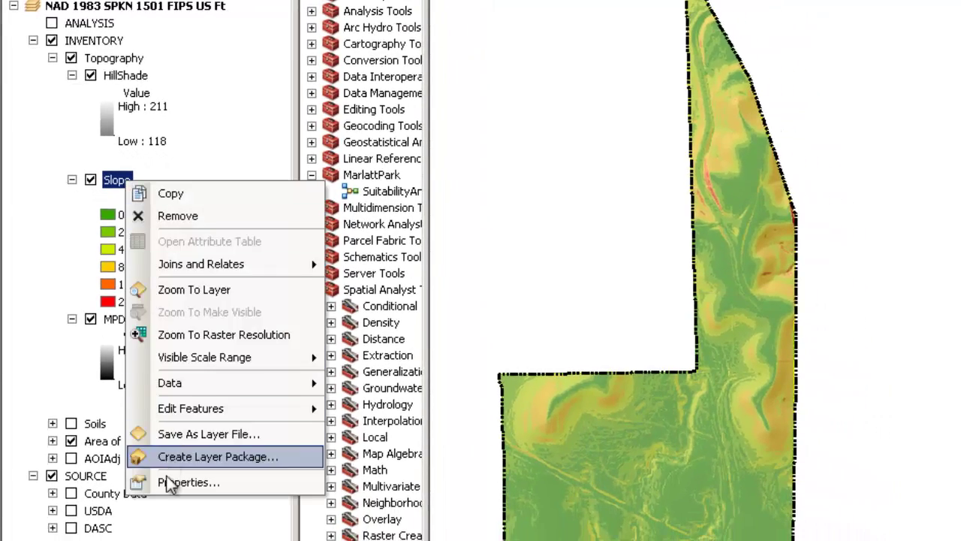
Enter 55 as the Slope layer's display transparency and apply it
left_click(150, 480)
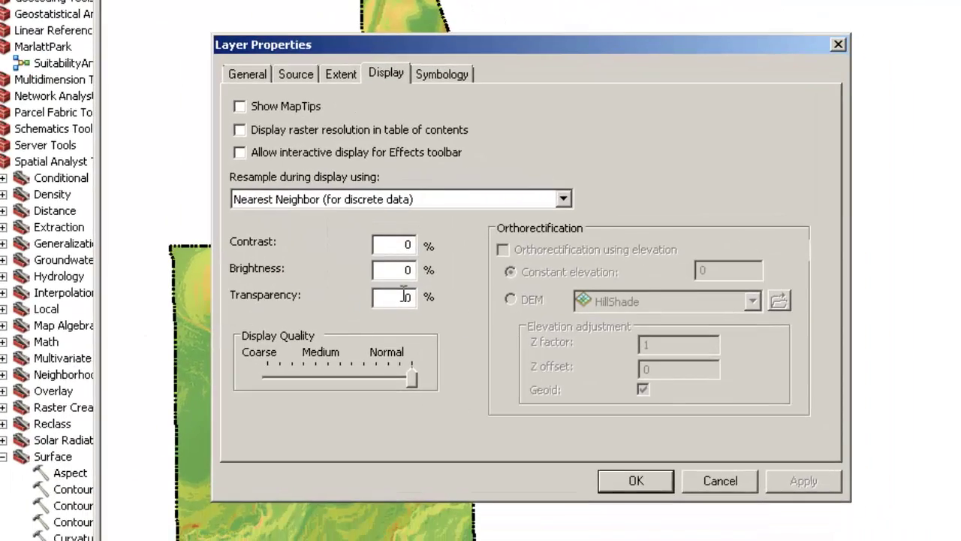
double_click(404, 296)
type("55")
left_click(612, 480)
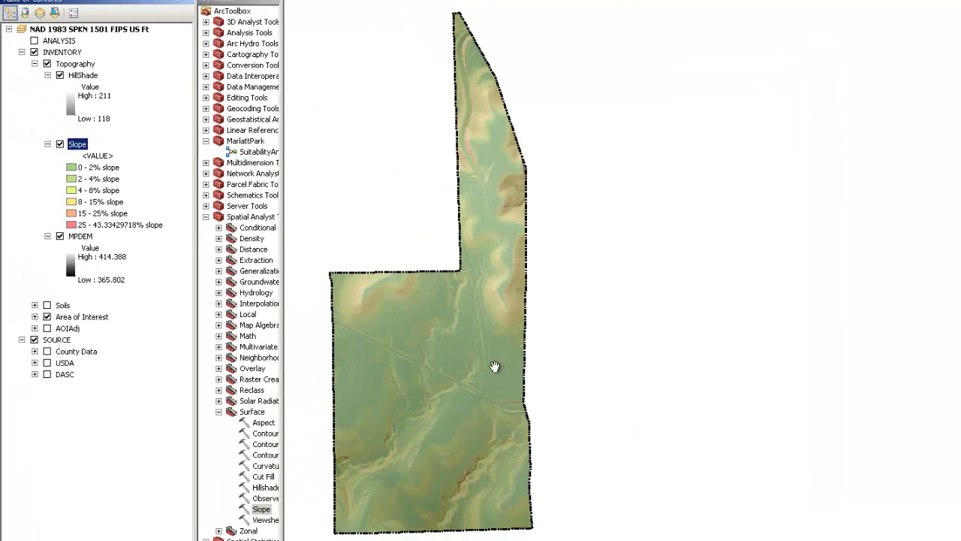
Set the HillShade layer's display transparency to 50%
right_click(92, 77)
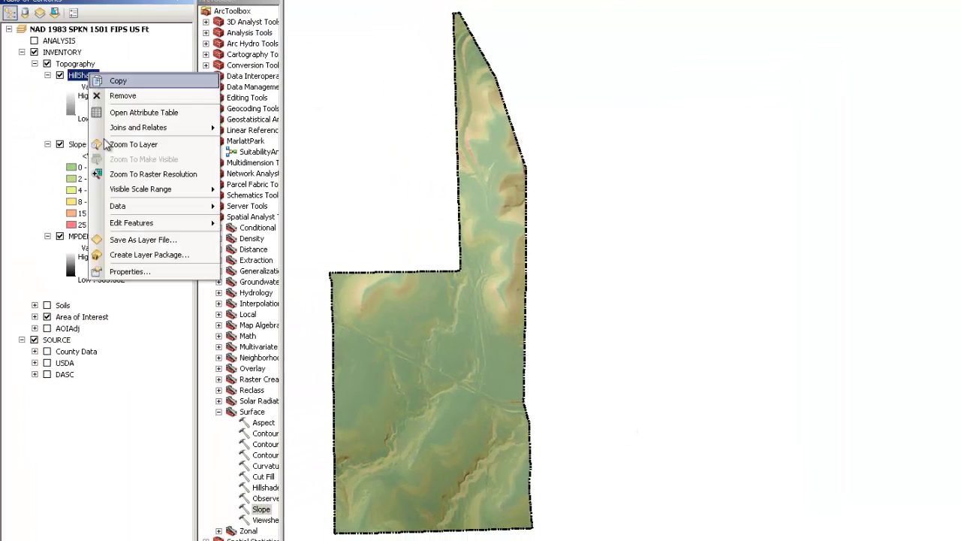
left_click(127, 271)
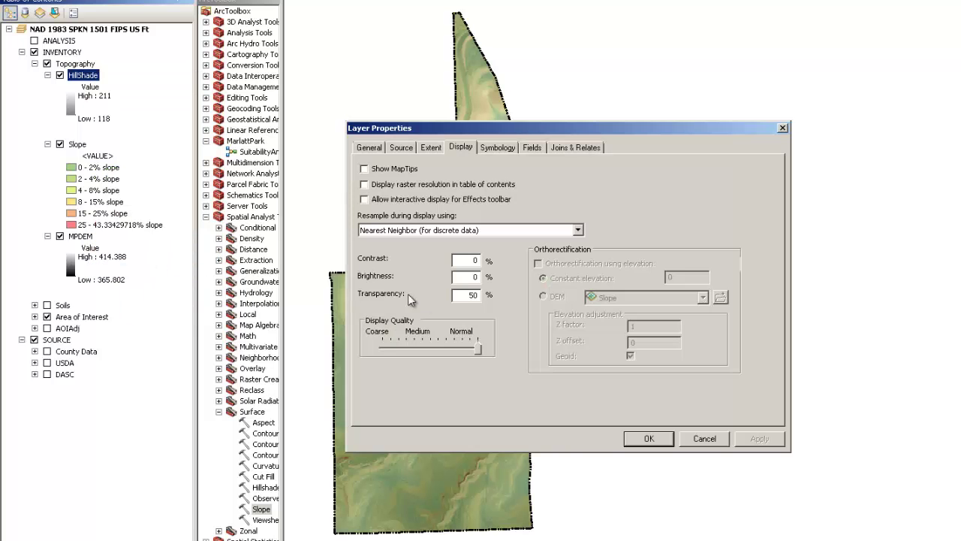
left_click_drag(460, 296, 510, 297)
left_click(645, 439)
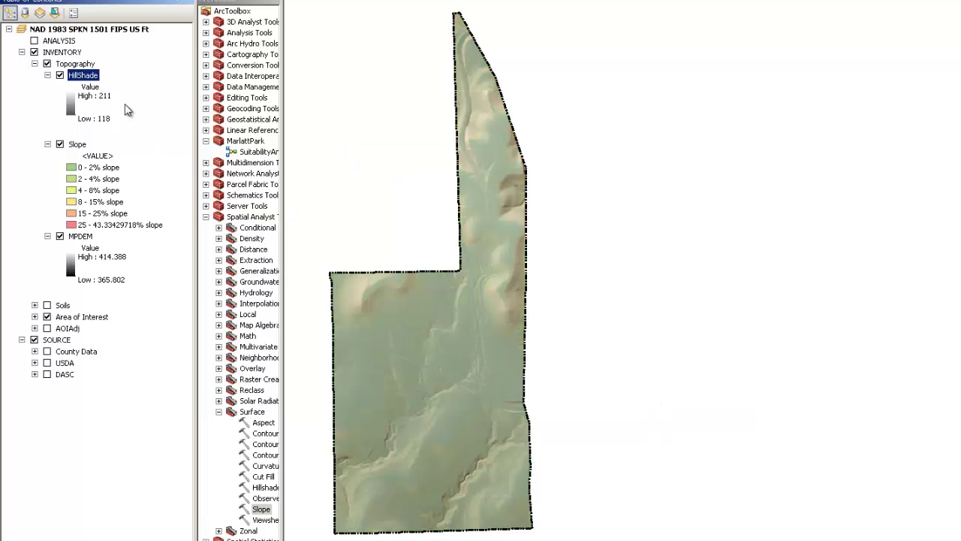
Recheck the HillShade transparency value, then zoom in on the blended map
right_click(97, 78)
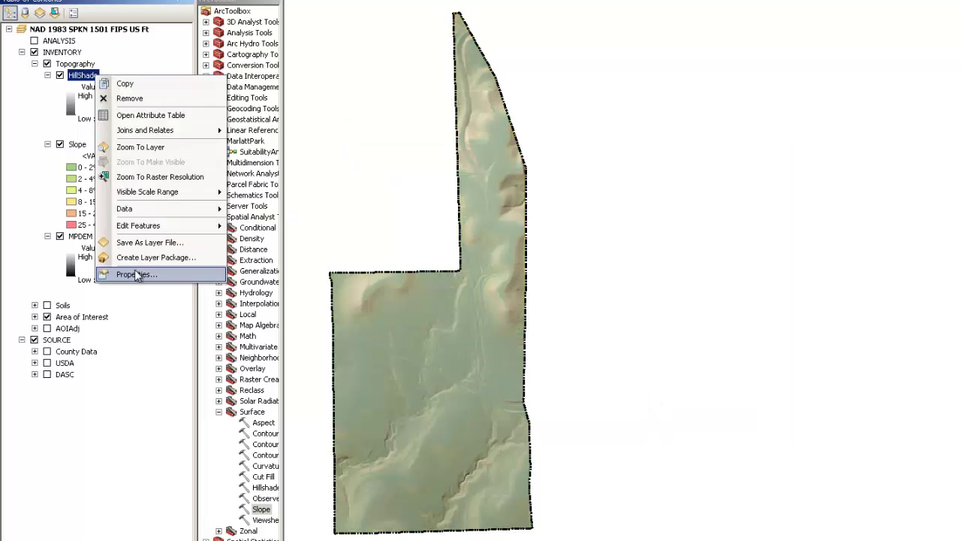
left_click(136, 275)
double_click(473, 294)
left_click(647, 439)
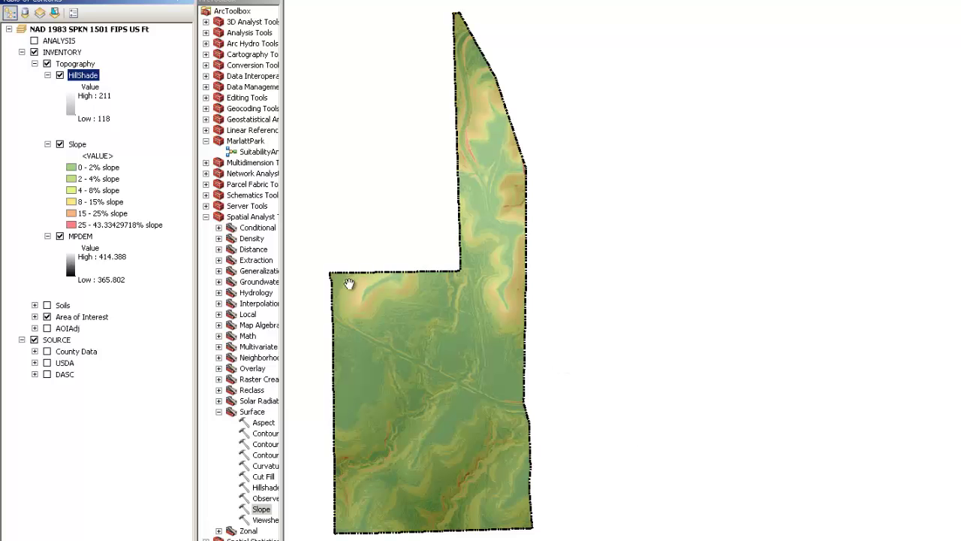
right_click(79, 78)
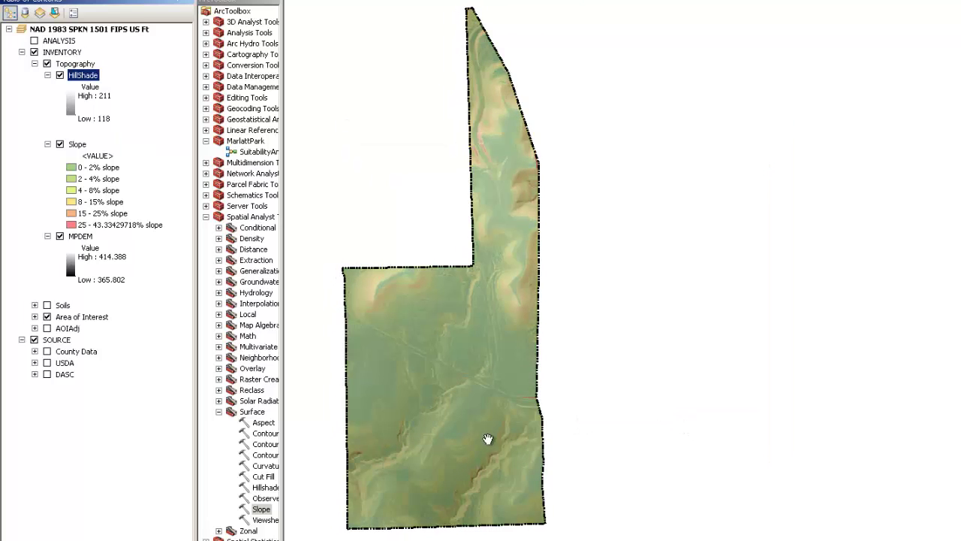
scroll(477, 447, "down", 5)
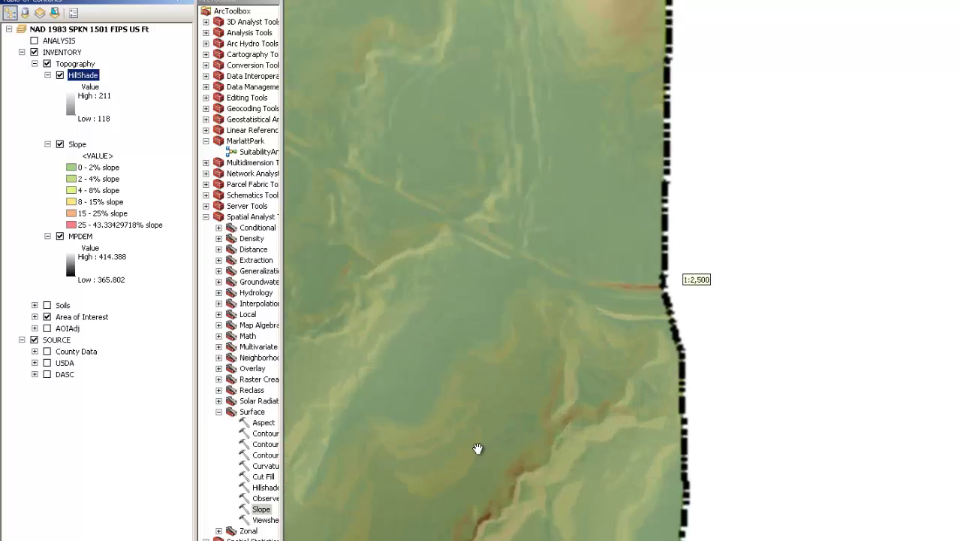